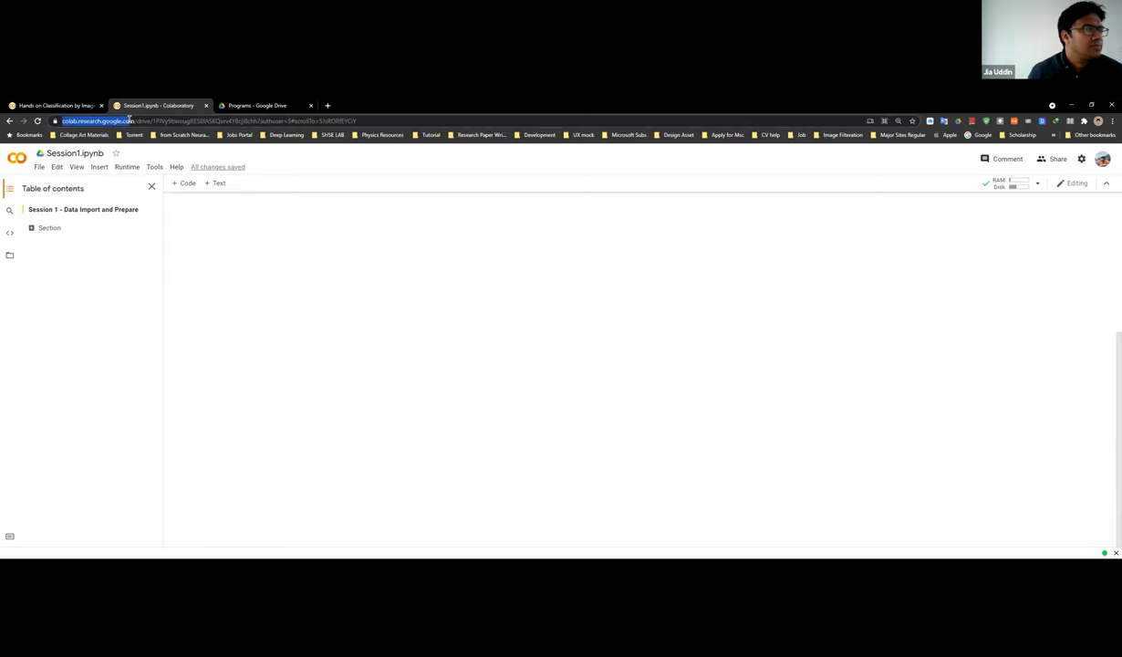
{"action": "left_click_drag", "start_coordinate": [129, 118], "coordinate": [425, 116]}
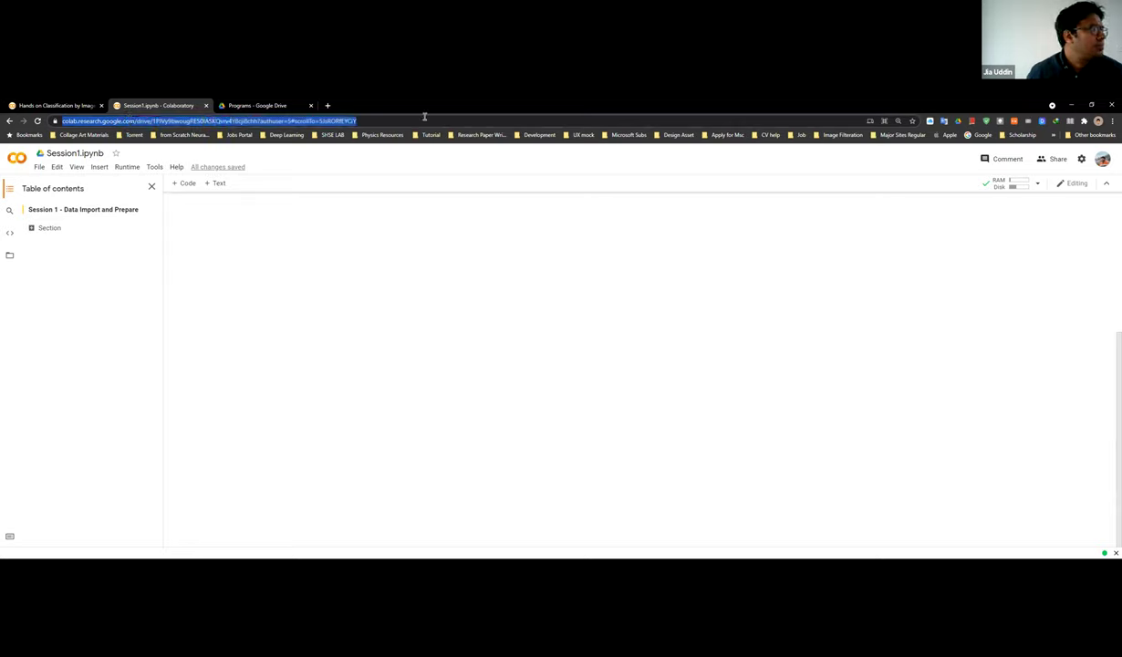
{"action": "left_click_drag", "start_coordinate": [424, 116], "coordinate": [135, 134]}
{"action": "key", "text": "ctrl+c"}
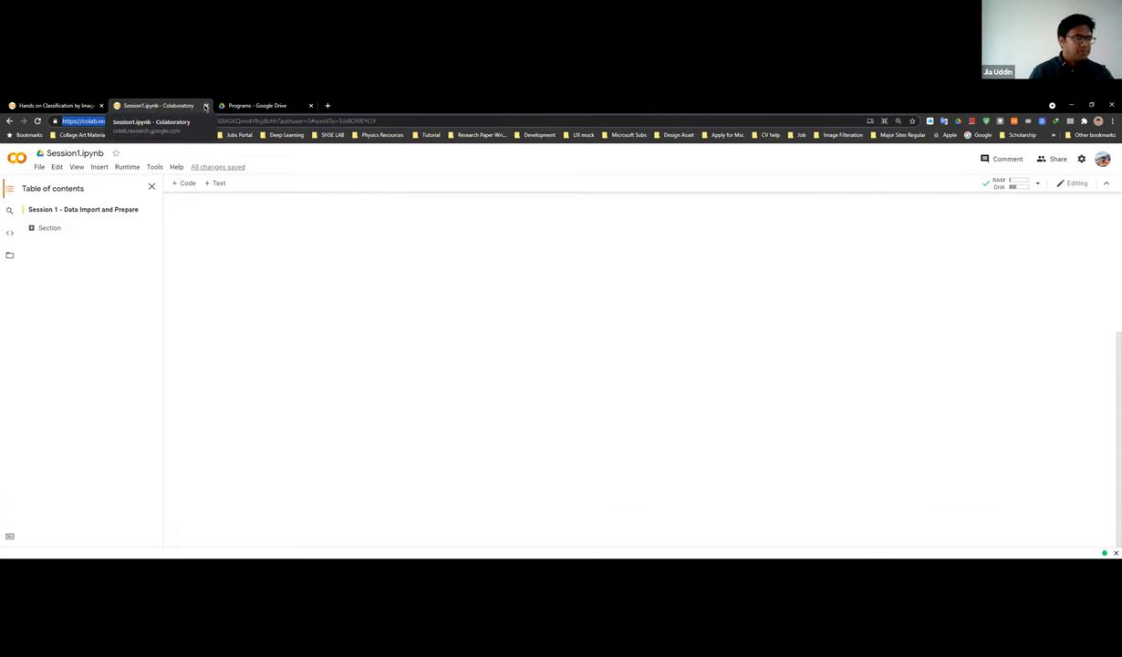
{"action": "left_click", "coordinate": [328, 107]}
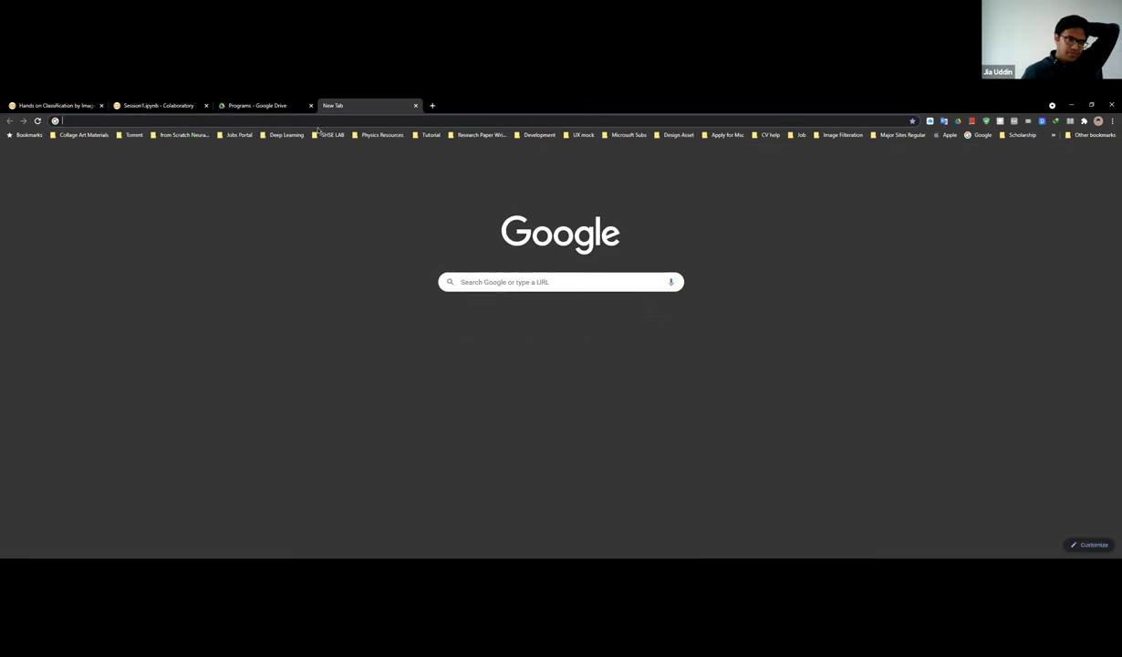
{"action": "key", "text": "ctrl+v"}
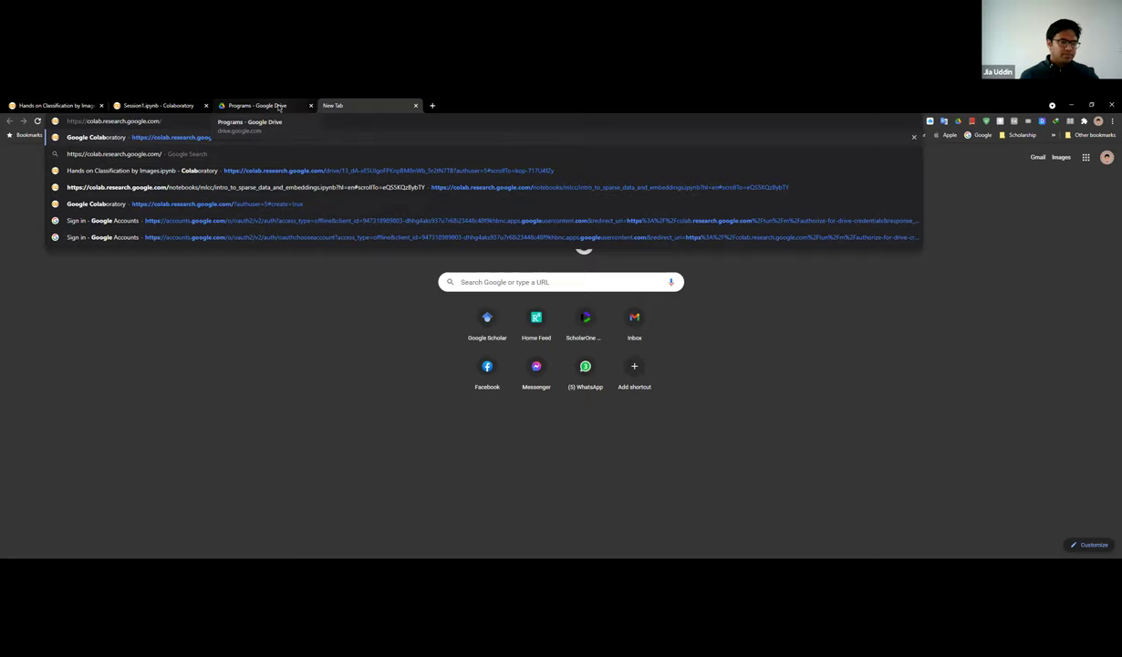
{"action": "key", "text": "Return"}
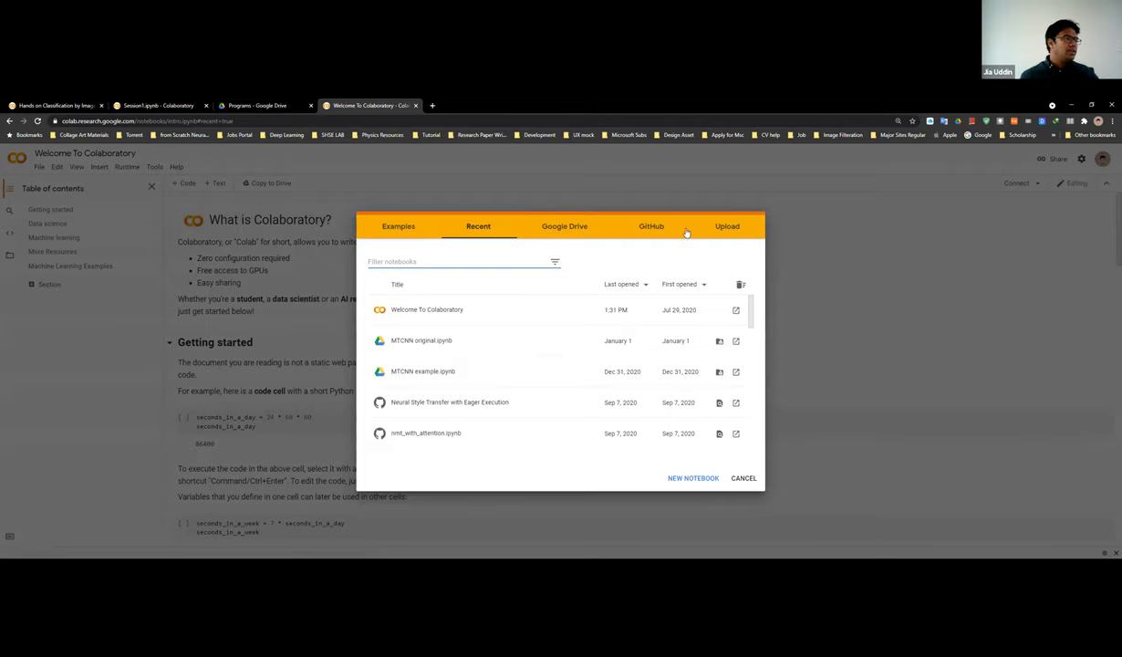
Dismiss the recent notebooks dialog and open Colab under another signed-in Google account
{"action": "left_click", "coordinate": [743, 479]}
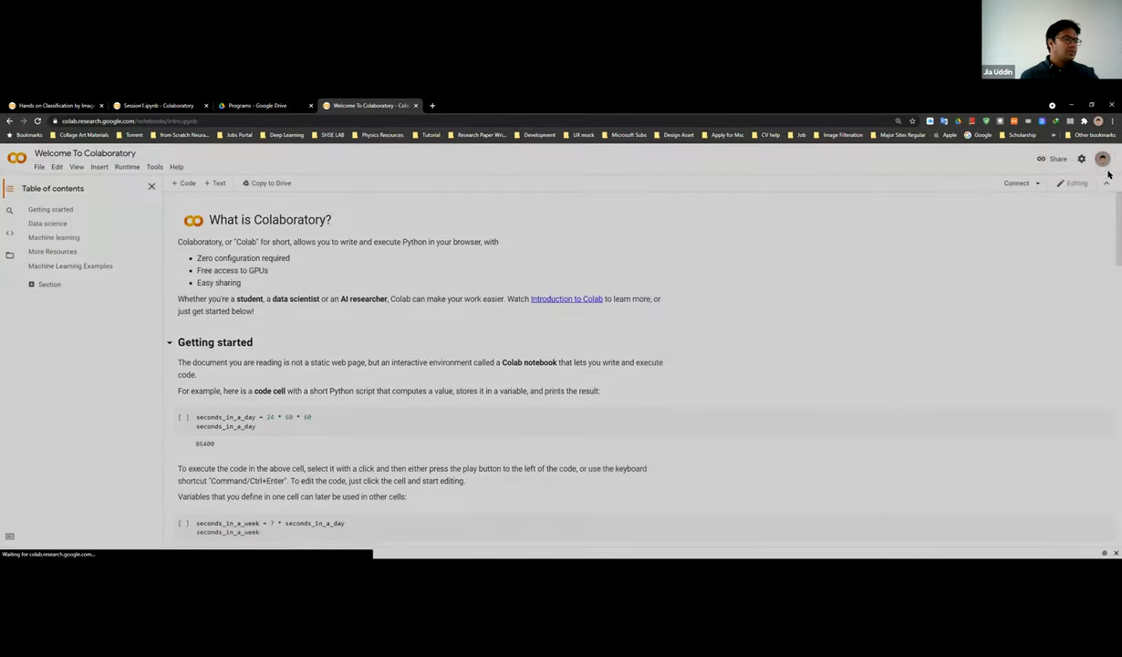
{"action": "left_click", "coordinate": [1103, 160]}
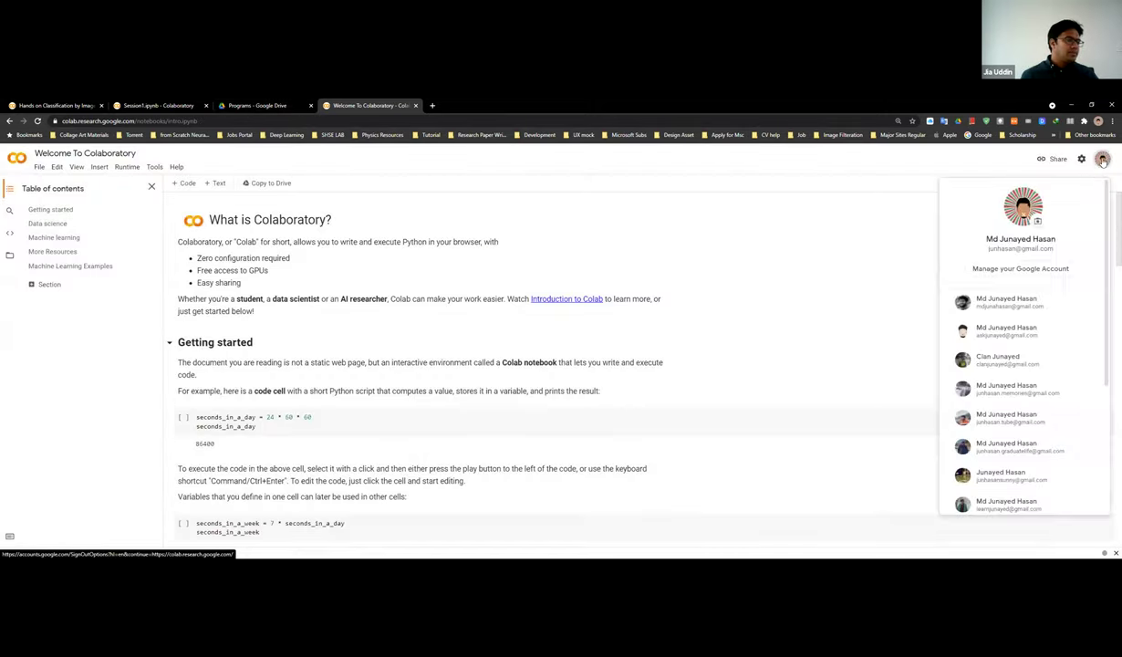
{"action": "left_click", "coordinate": [1015, 415]}
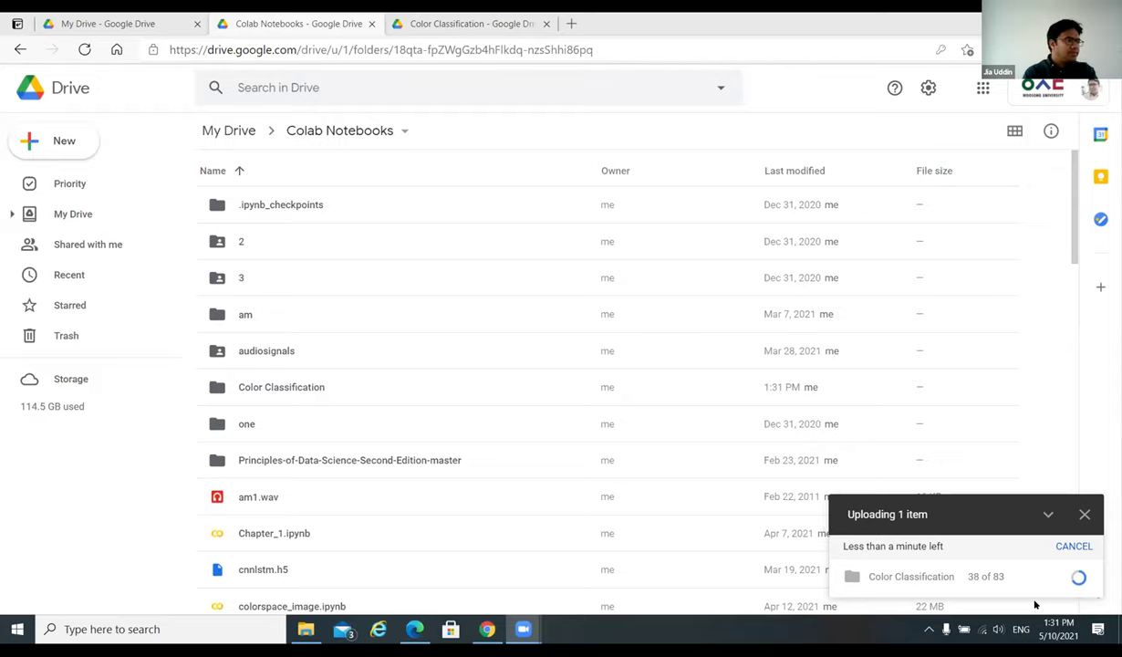
Bring the local Color Classification folder into view beside Drive and try to upload it to Colab Notebooks
{"action": "double_click", "coordinate": [875, 16]}
{"action": "left_click", "coordinate": [230, 114]}
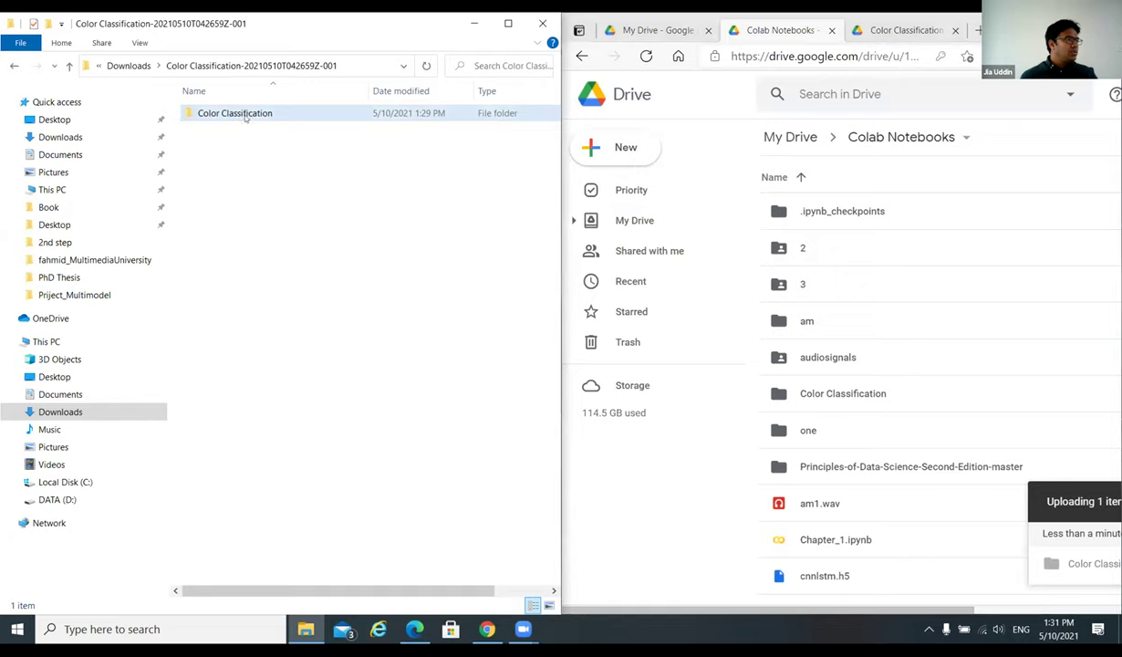
{"action": "left_click_drag", "start_coordinate": [225, 110], "coordinate": [817, 177]}
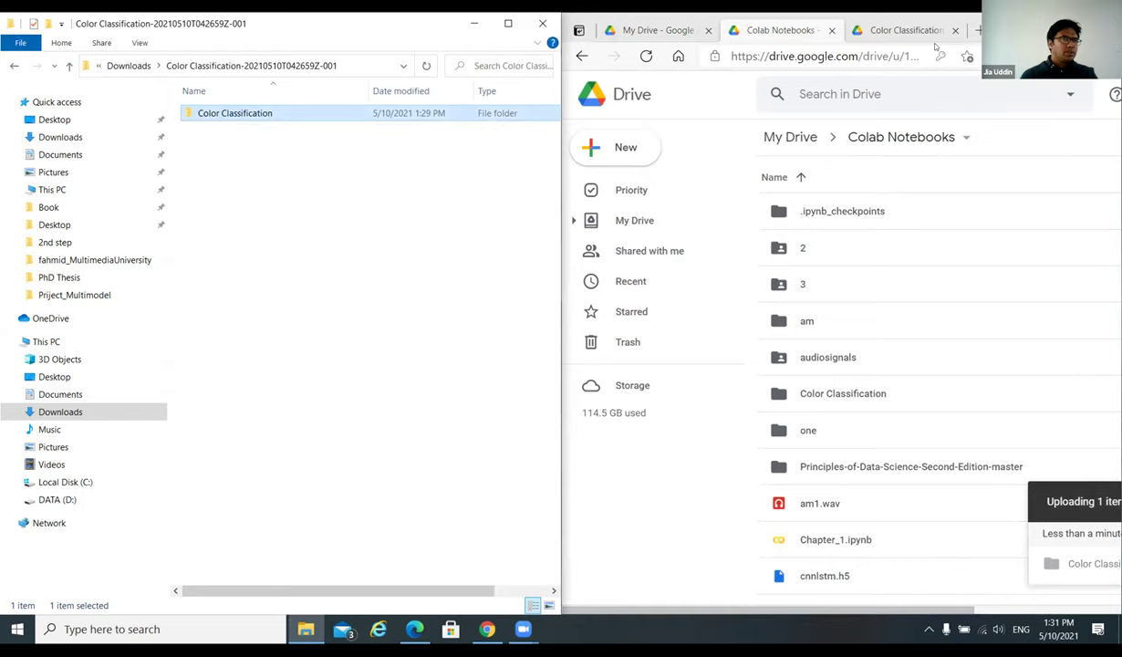
{"action": "double_click", "coordinate": [999, 28]}
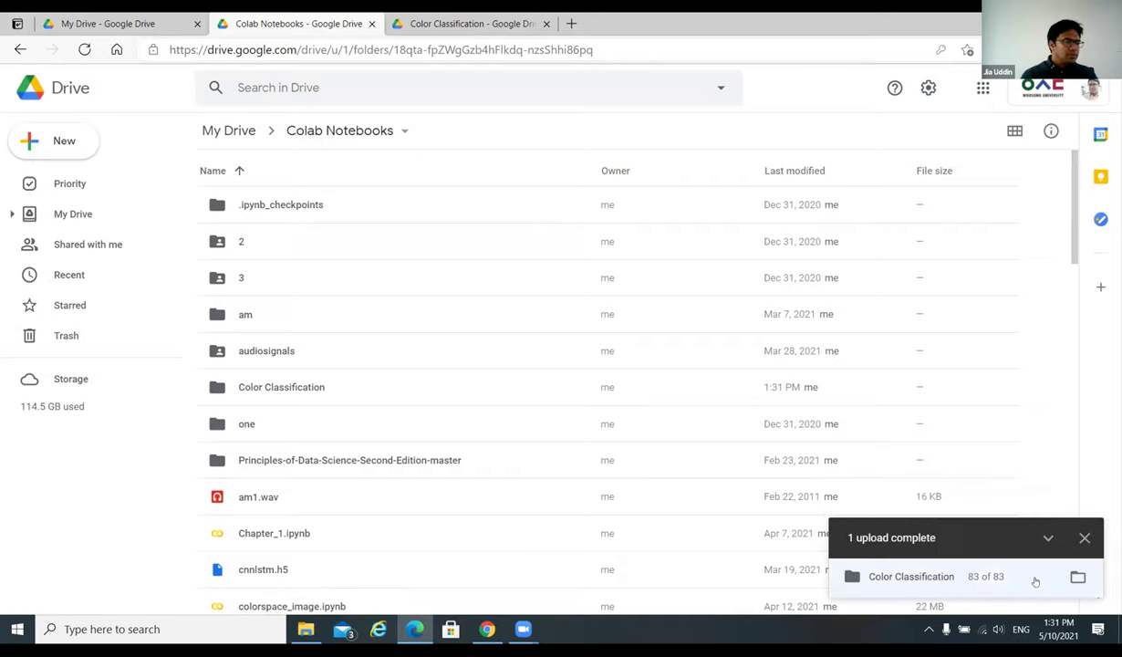
Dismiss the upload notice and open the Color Classification folder in Colab Notebooks
{"action": "left_click", "coordinate": [1085, 540]}
{"action": "left_click", "coordinate": [279, 385]}
{"action": "double_click", "coordinate": [279, 385]}
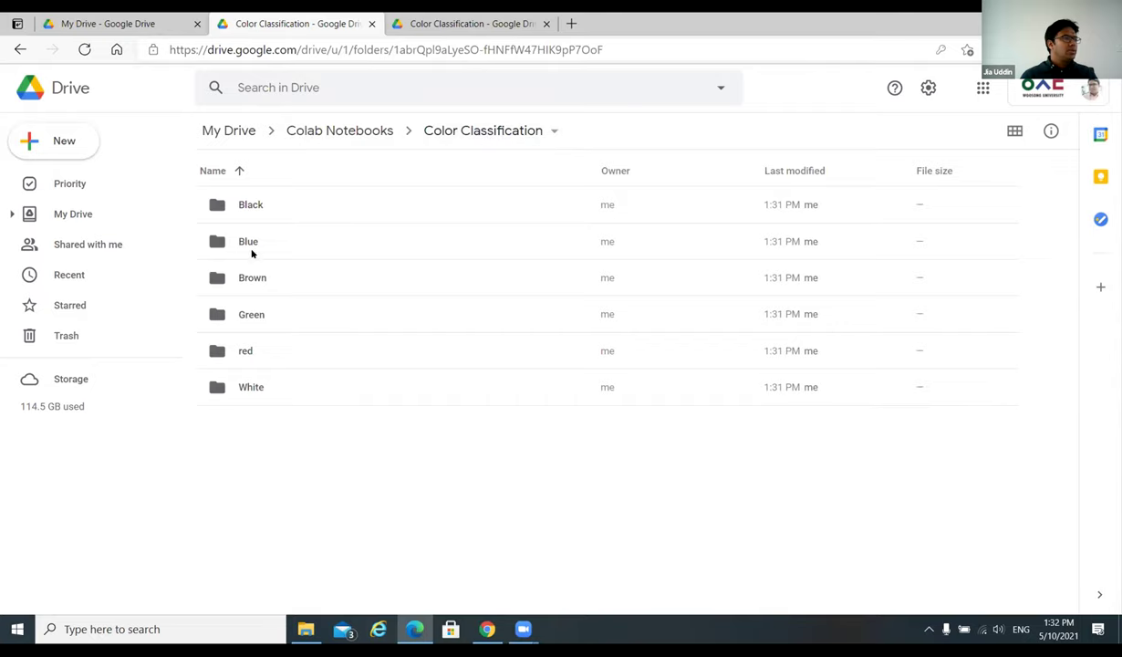
Examine the image files in the White and Green subfolders, returning to Color Classification after each
{"action": "double_click", "coordinate": [252, 390]}
{"action": "scroll", "coordinate": [283, 384], "scroll_direction": "down", "scroll_amount": 4}
{"action": "scroll", "coordinate": [393, 350], "scroll_direction": "up", "scroll_amount": 4}
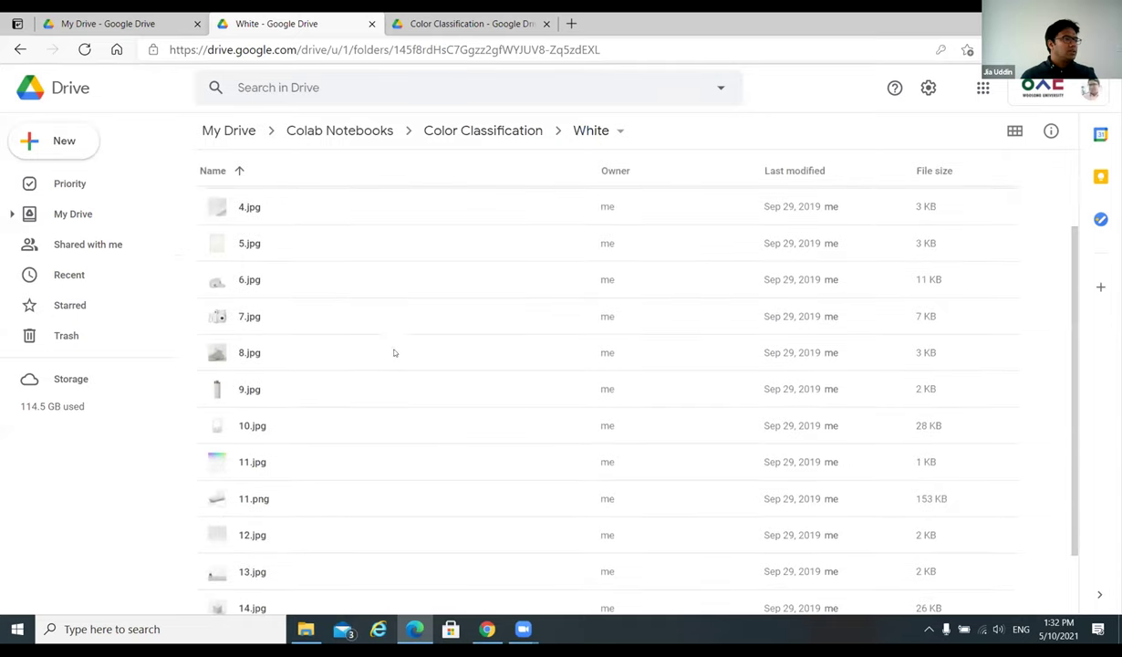
{"action": "left_click", "coordinate": [483, 131]}
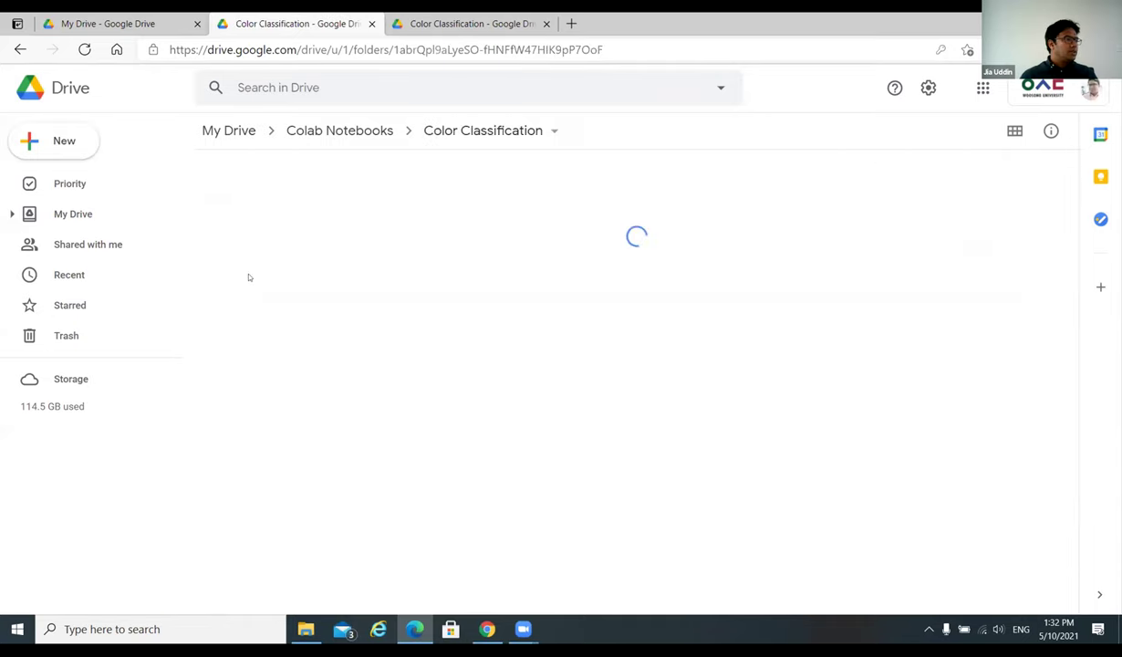
{"action": "double_click", "coordinate": [247, 315]}
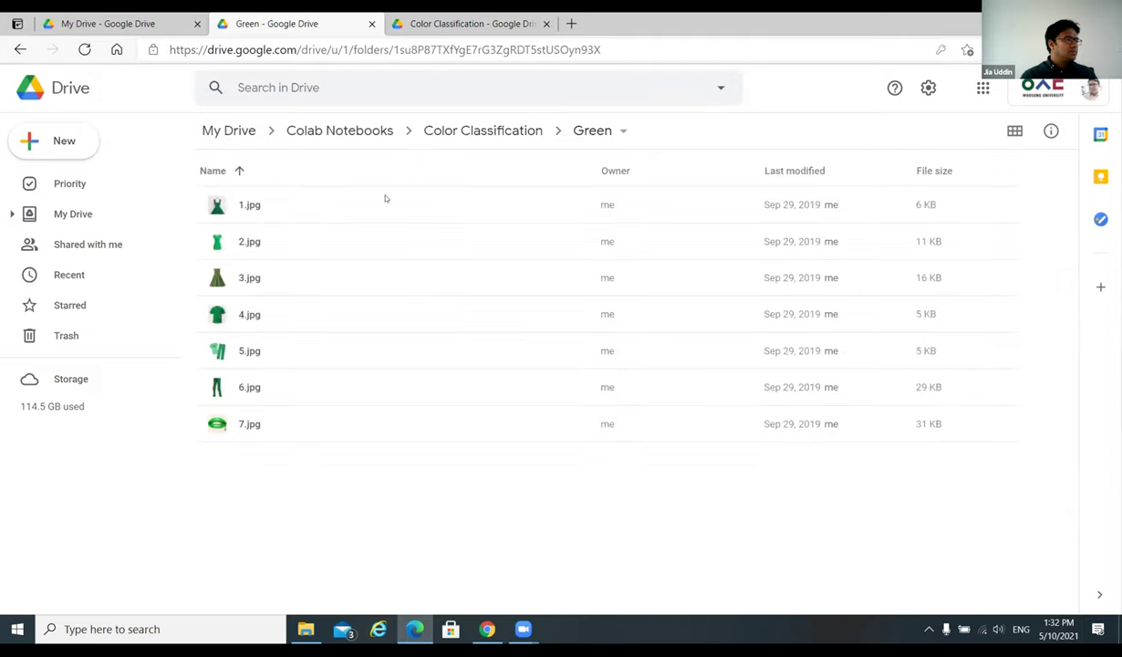
{"action": "left_click", "coordinate": [483, 131]}
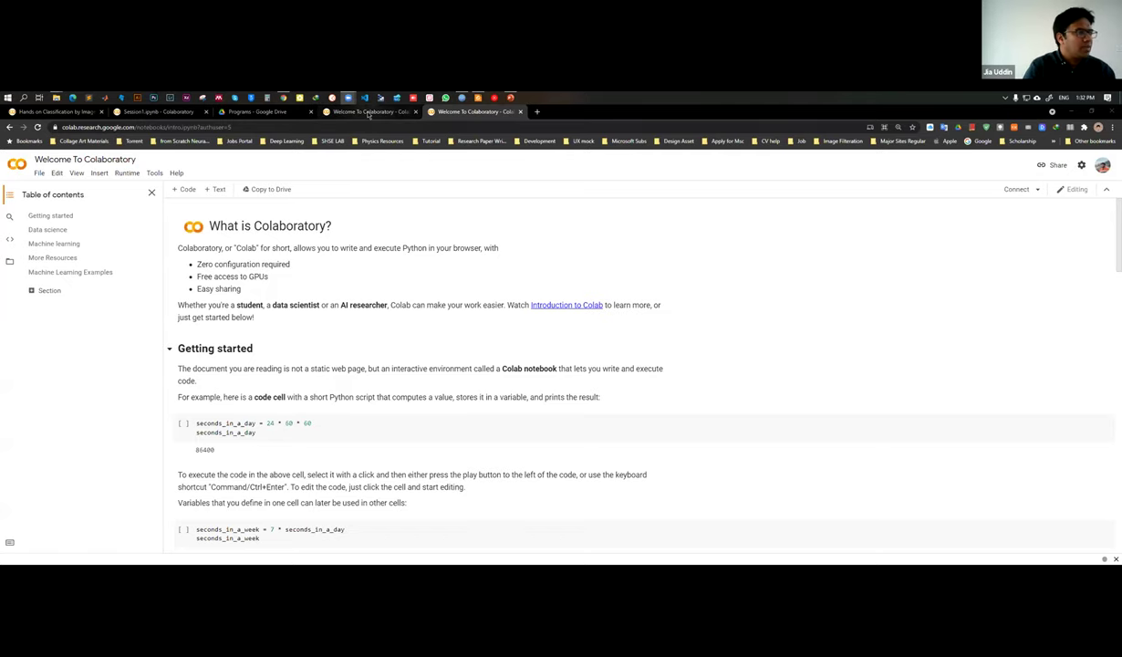
{"action": "left_click", "coordinate": [256, 112]}
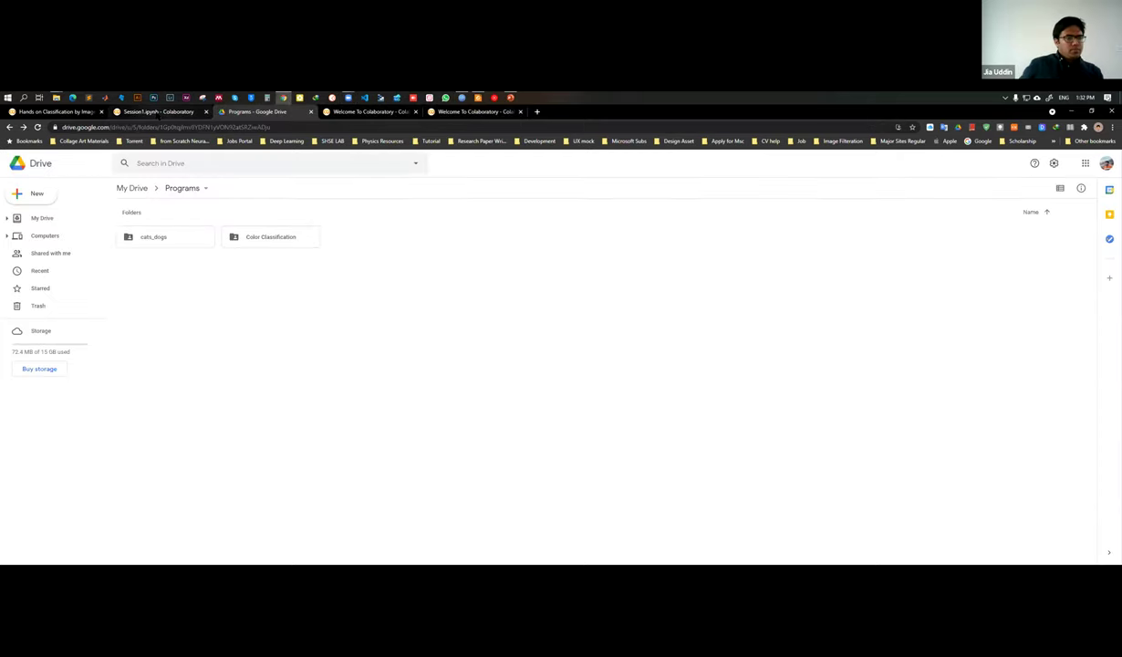
{"action": "left_click", "coordinate": [157, 112]}
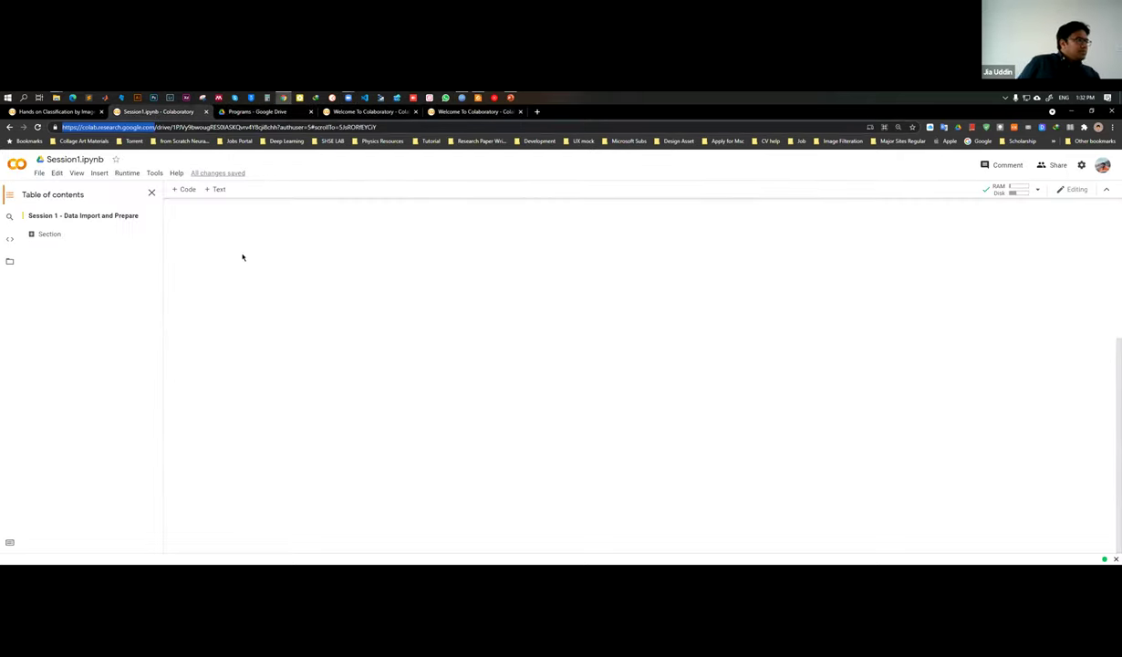
{"action": "left_click", "coordinate": [376, 112]}
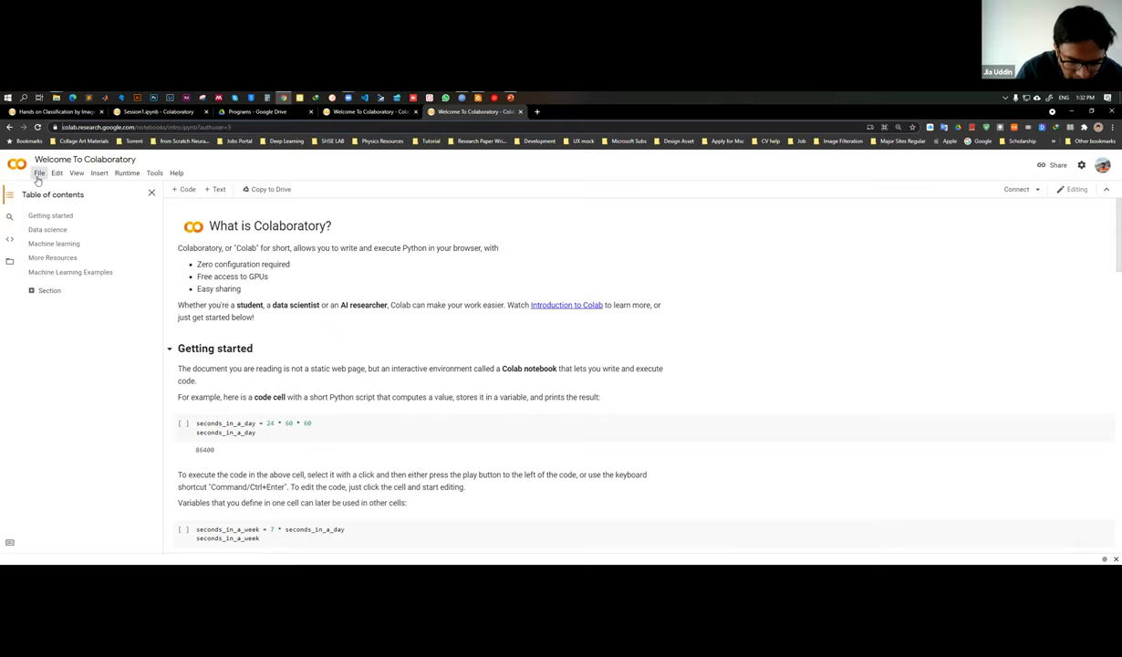
Close both Welcome To Colaboratory pages and open a new blank browser tab
{"action": "left_click_drag", "start_coordinate": [417, 111], "coordinate": [483, 213]}
{"action": "left_click", "coordinate": [1087, 114]}
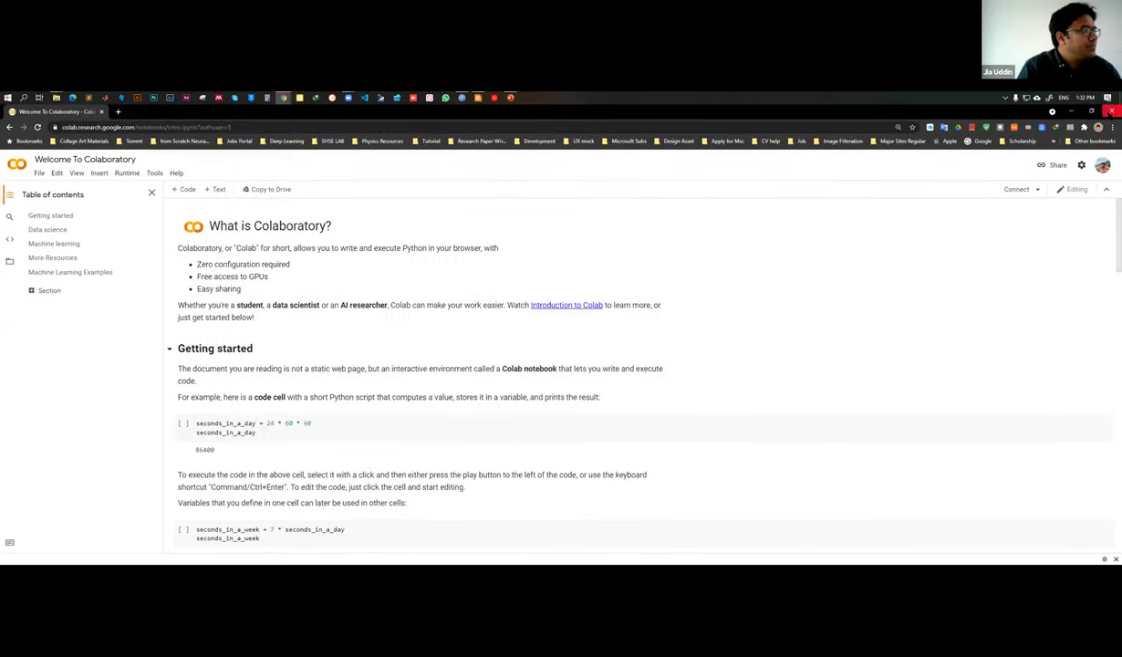
{"action": "left_click_drag", "start_coordinate": [73, 113], "coordinate": [420, 111]}
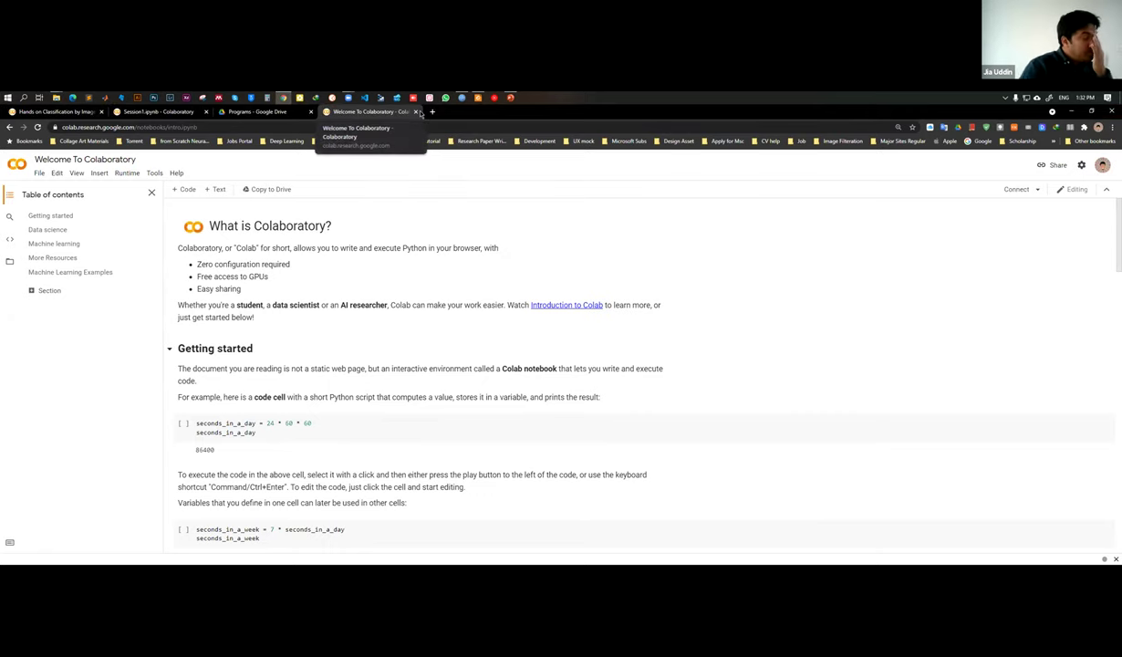
{"action": "left_click", "coordinate": [416, 111]}
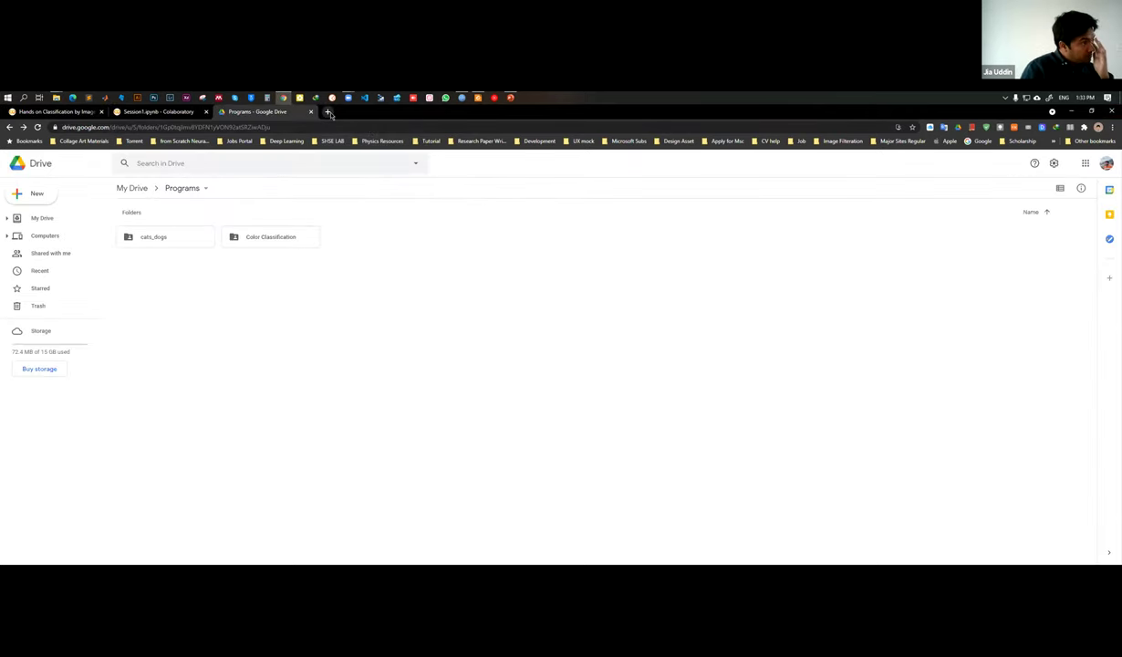
{"action": "left_click", "coordinate": [328, 111]}
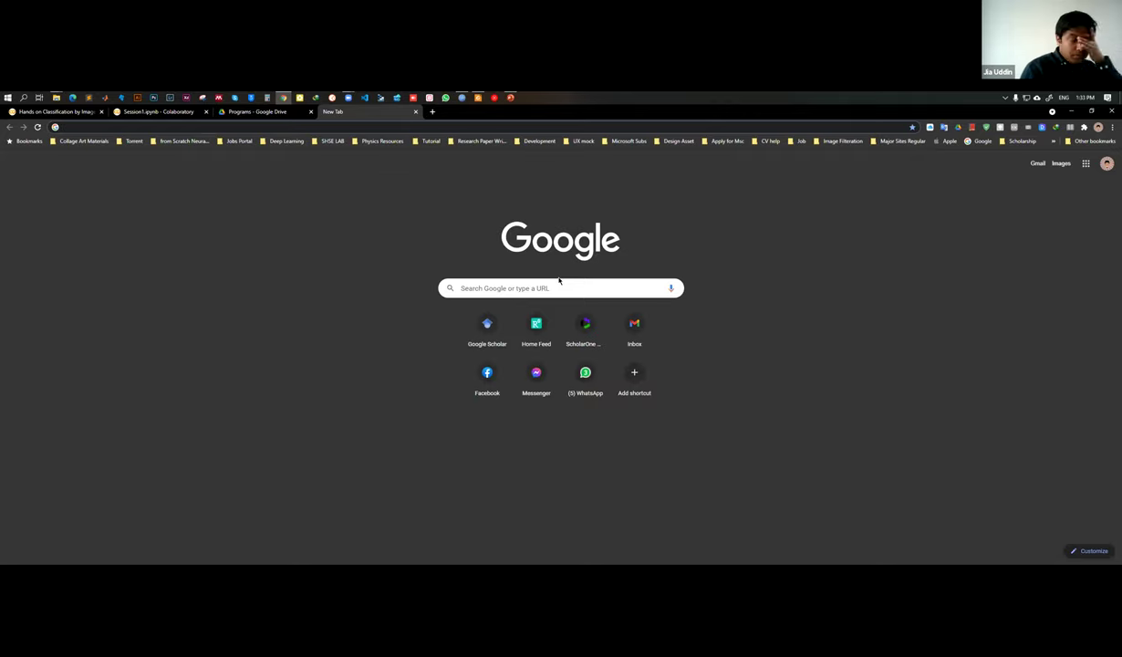